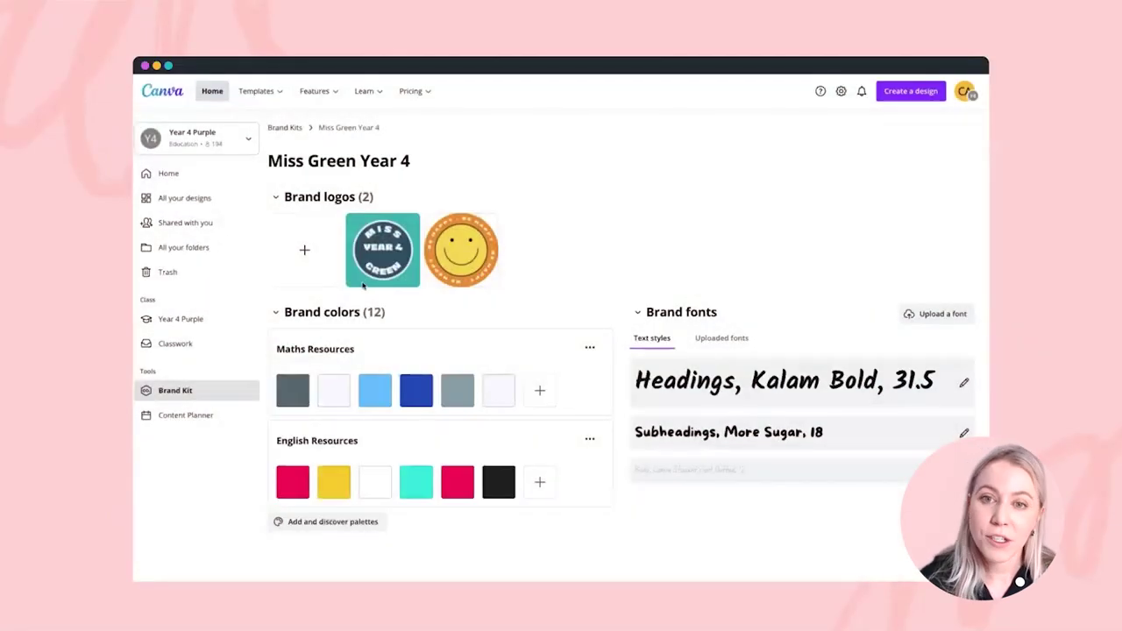
View the files available for upload as a brand logo and cancel the upload
left_click(304, 254)
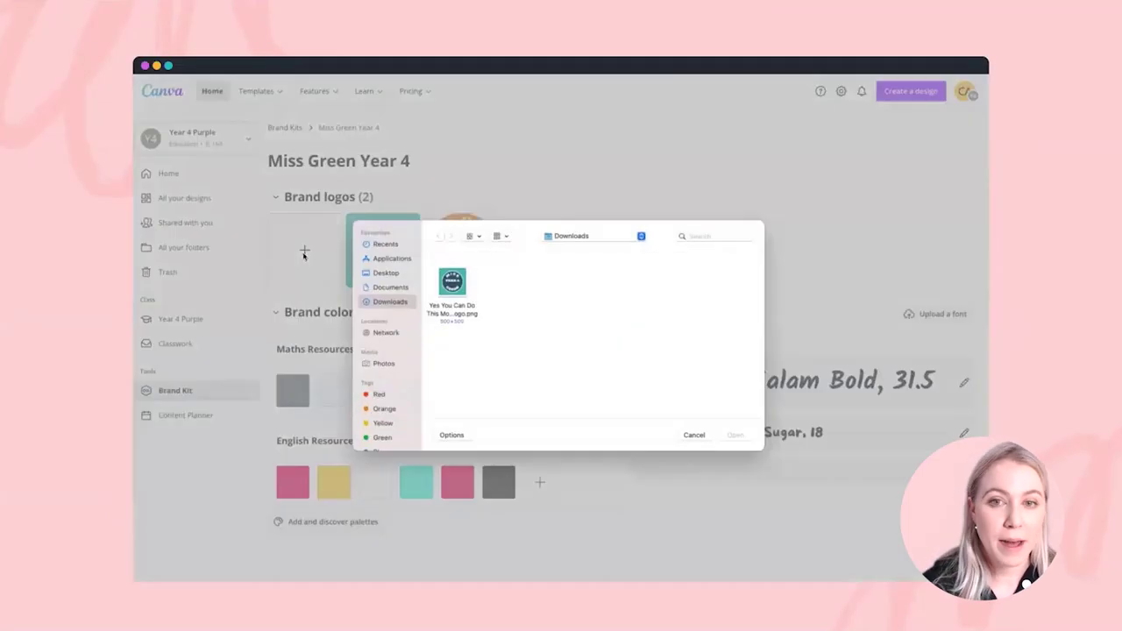
left_click(693, 435)
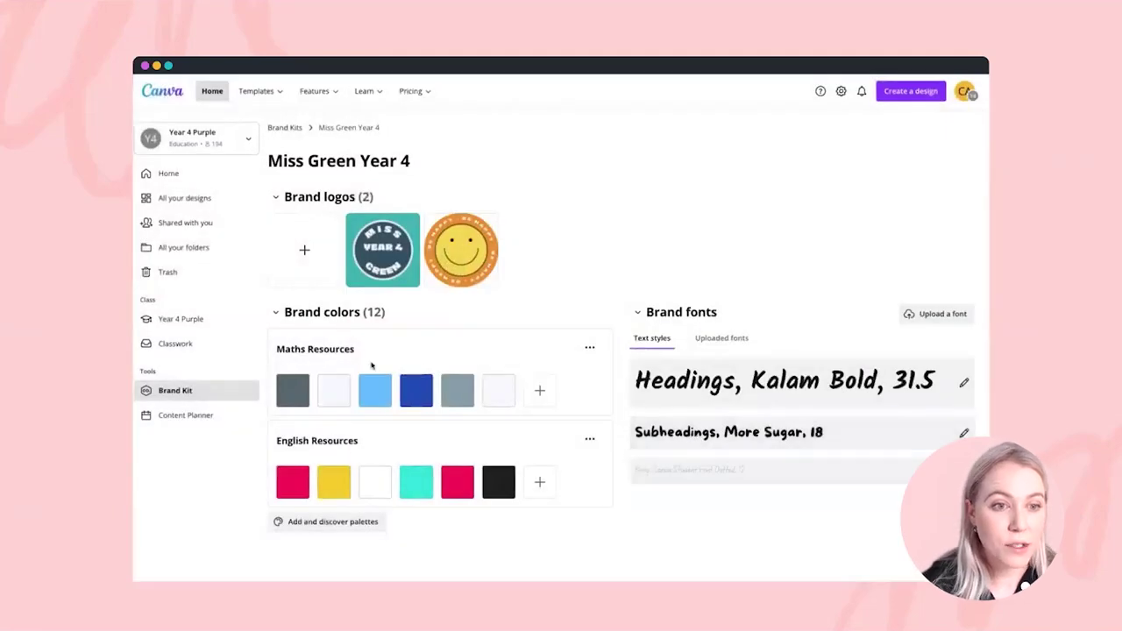
Add the Athleisure Style palette to the brand colors and rename it Classroom Decor
left_click(355, 522)
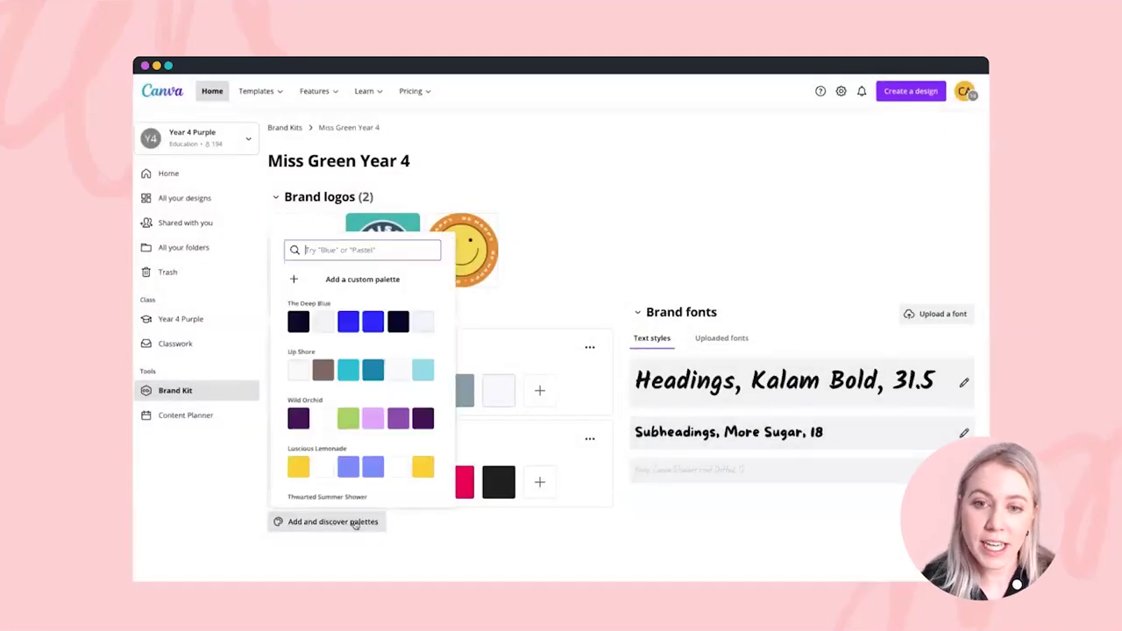
scroll(352, 449, "down", 3)
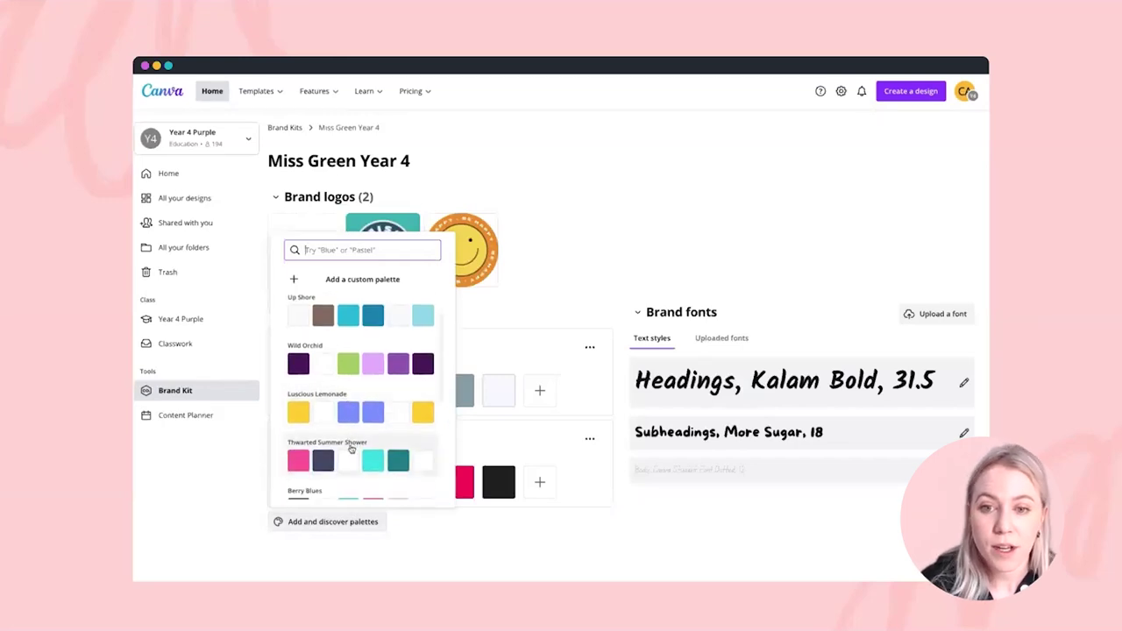
scroll(351, 447, "down", 3)
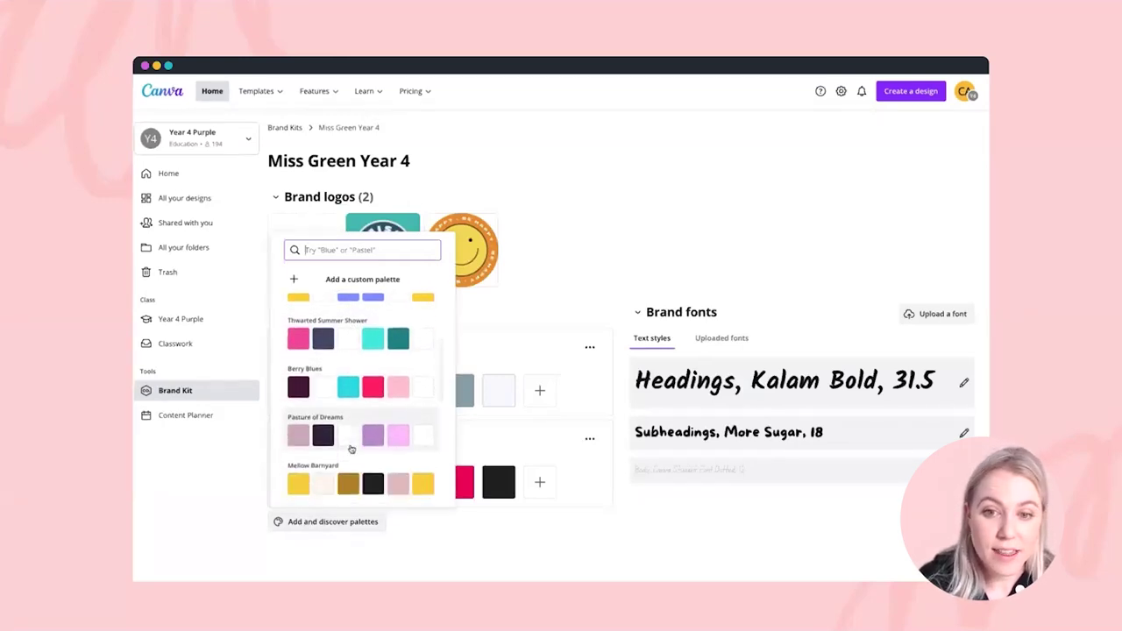
left_click(350, 423)
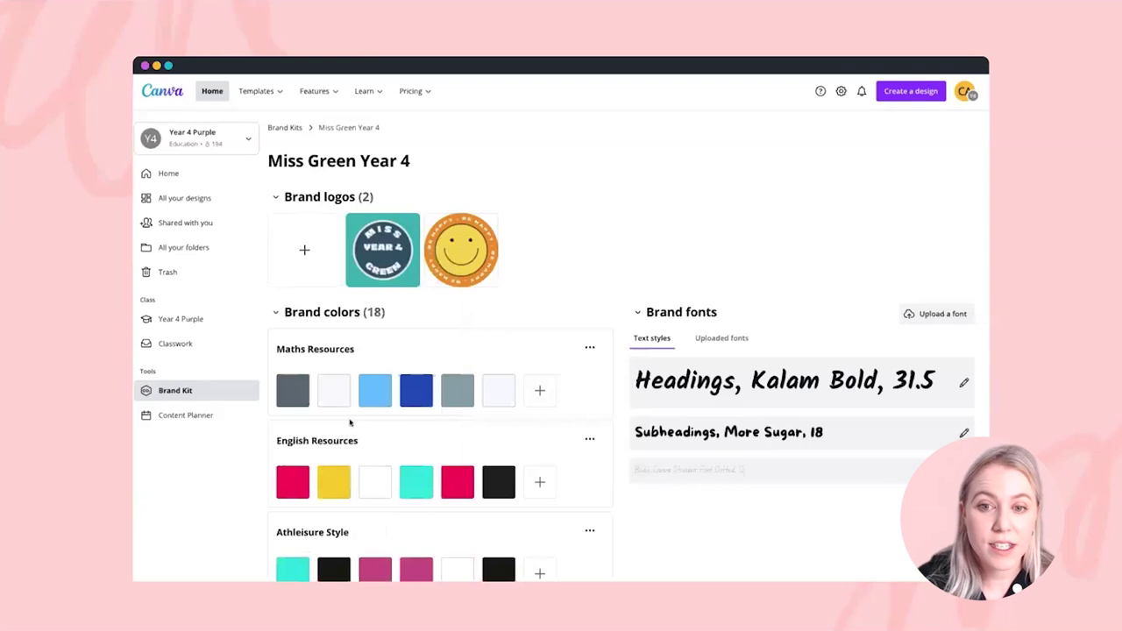
left_click(314, 524)
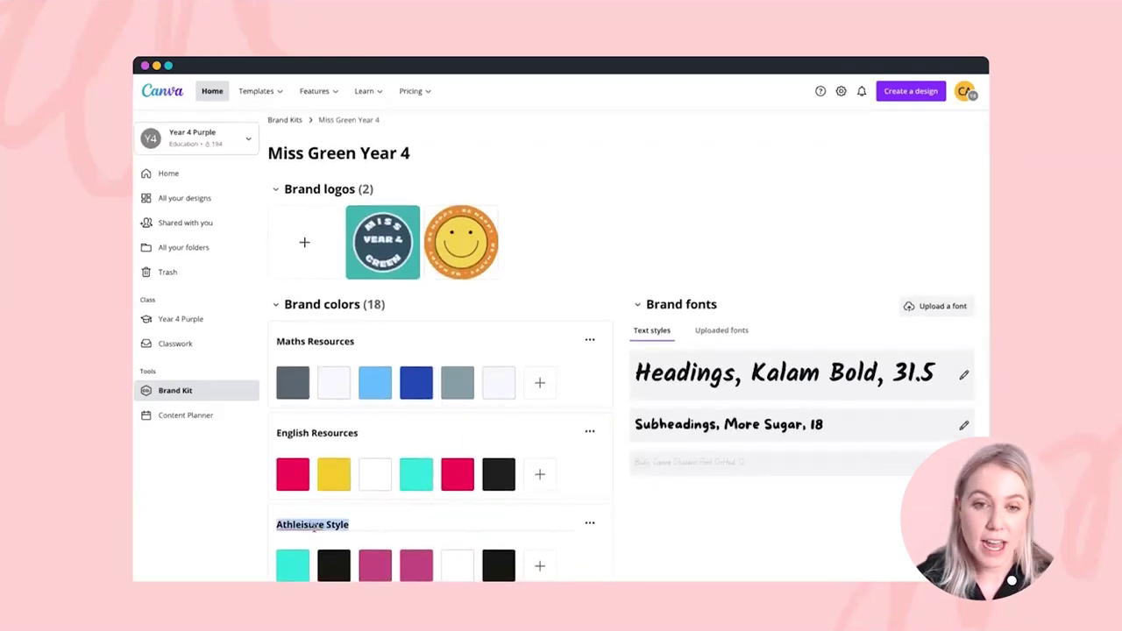
type("Classroom Decor")
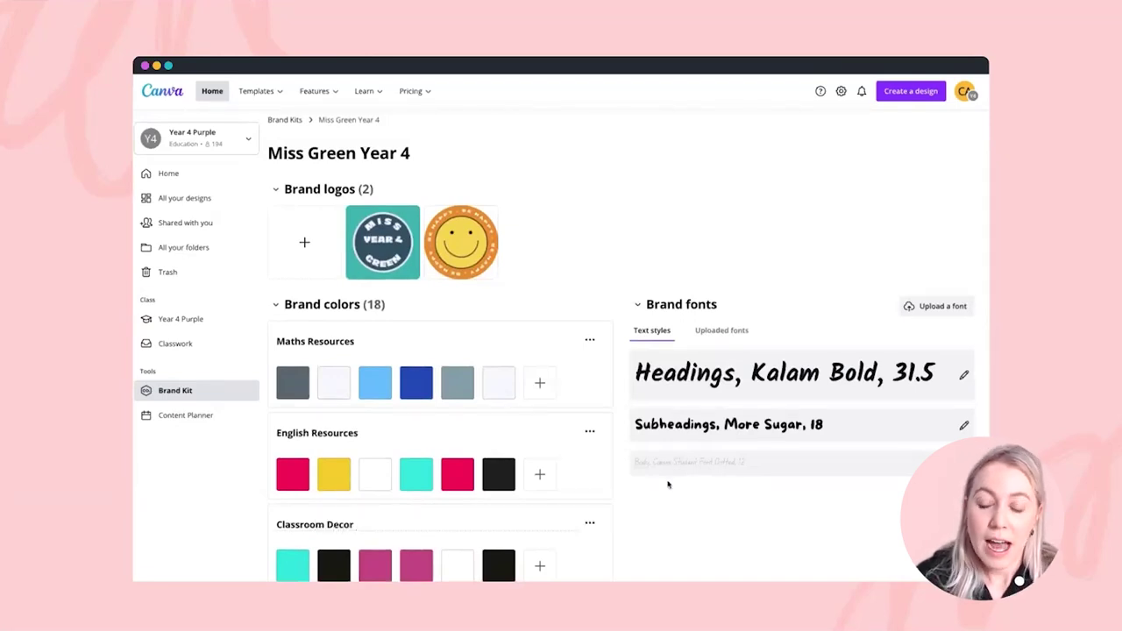
Search the fonts for "canva student" and set the Subheadings style to Canva Student Font
left_click(763, 425)
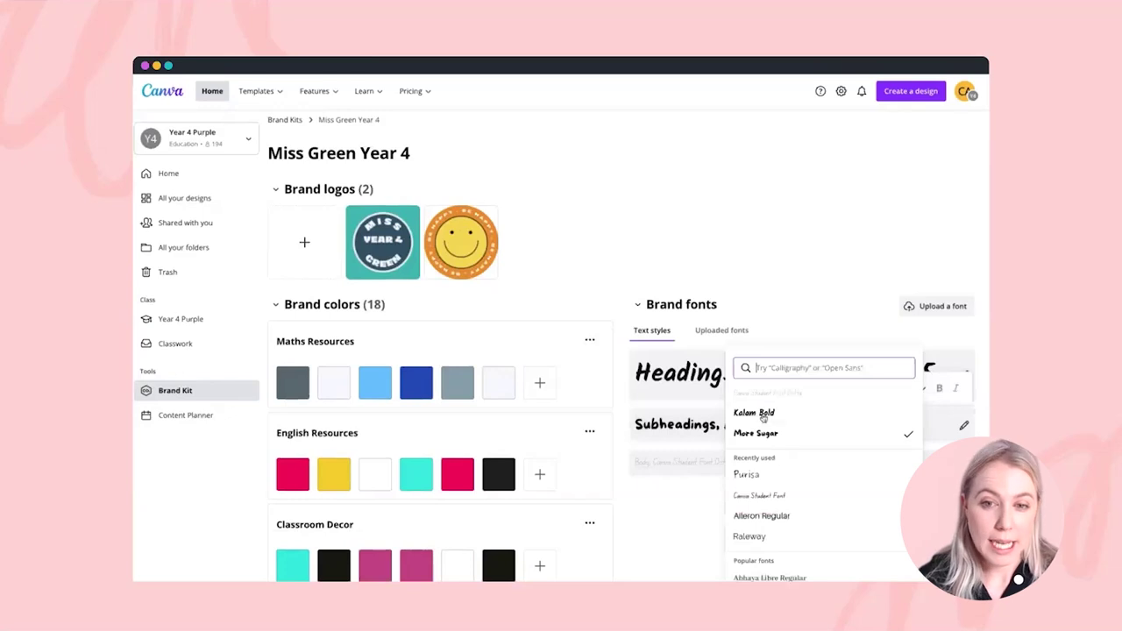
type("canva student")
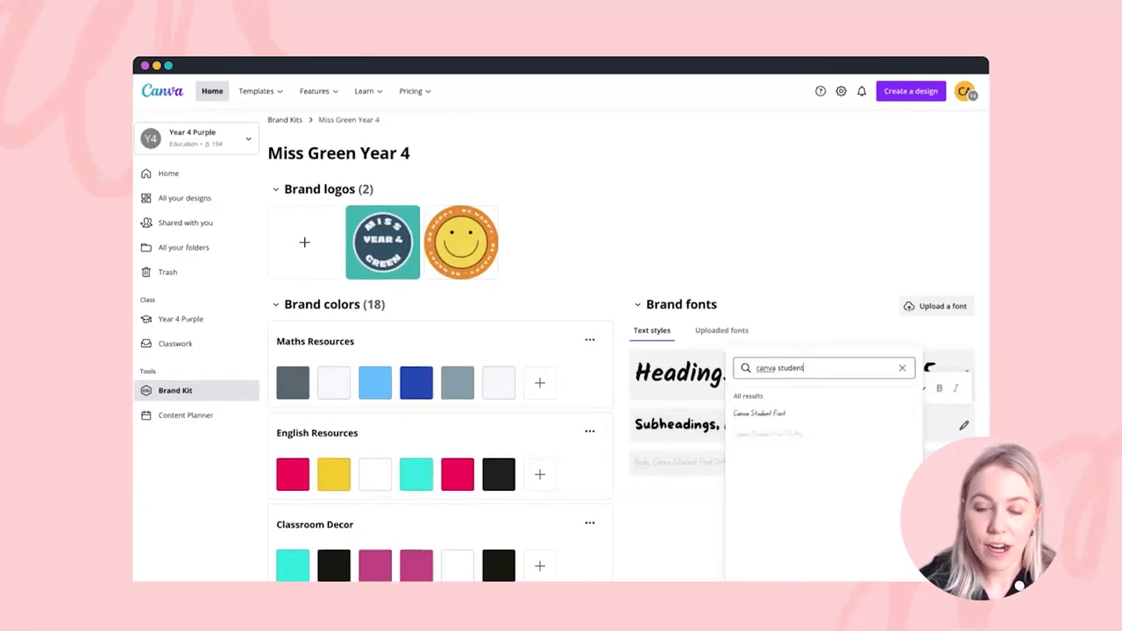
left_click(785, 419)
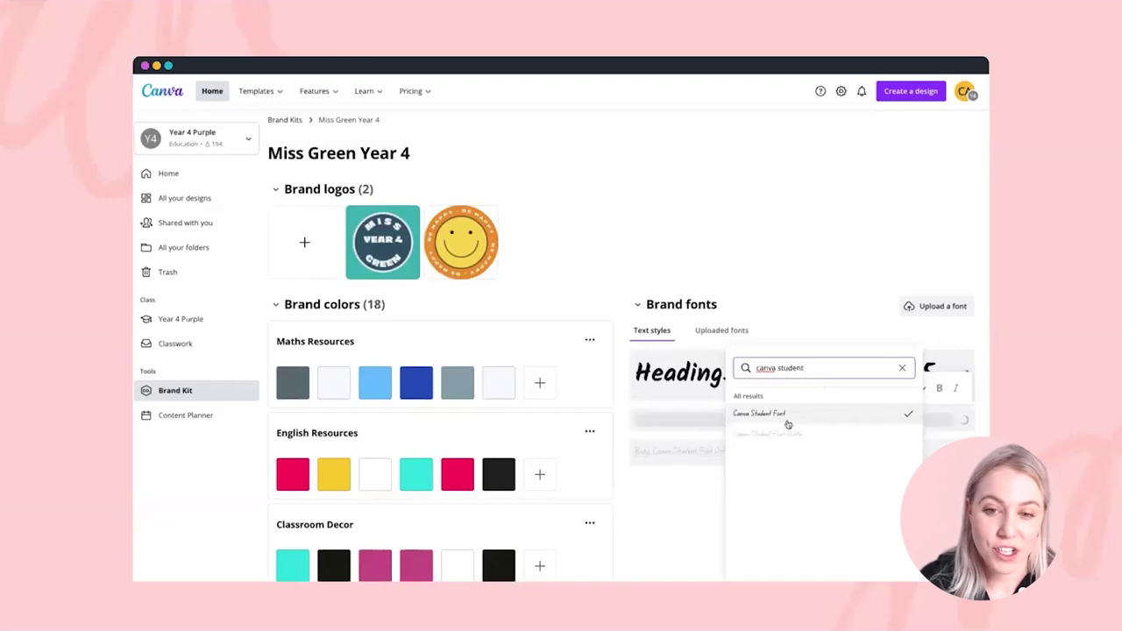
left_click(688, 524)
Set the font size of the Headings text style to 64
left_click(962, 376)
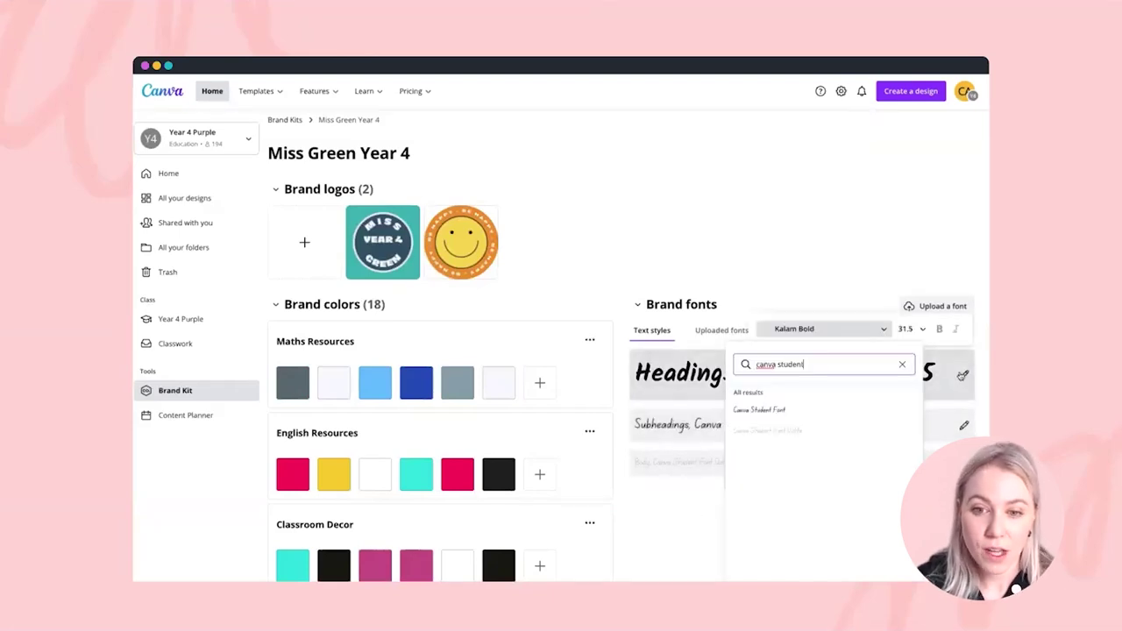
left_click(910, 329)
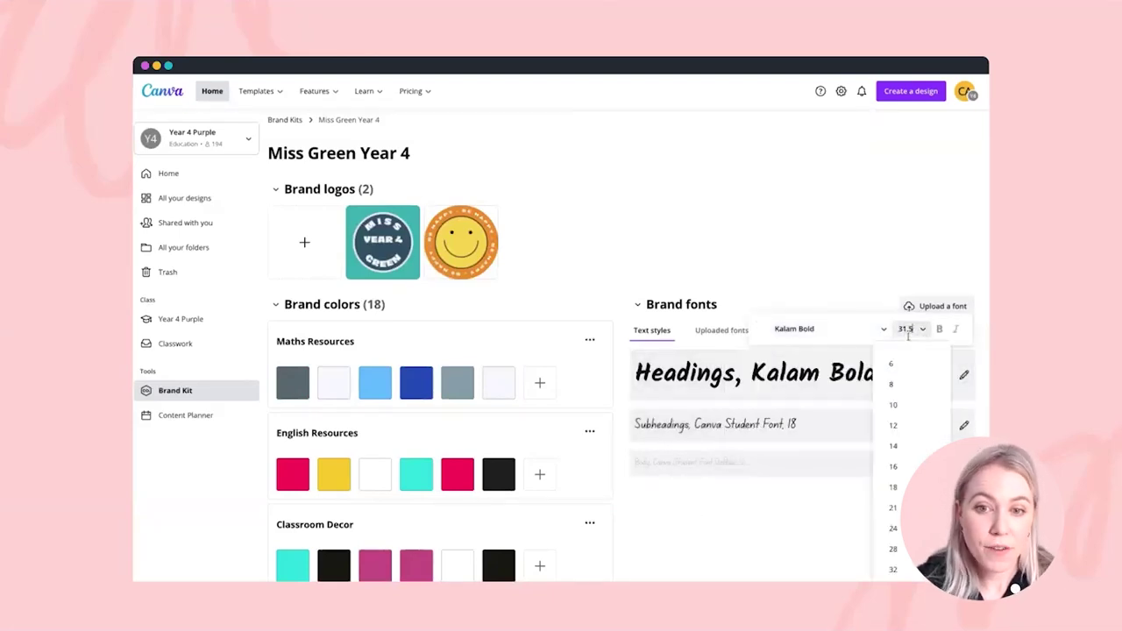
scroll(894, 467, "down", 3)
left_click(893, 433)
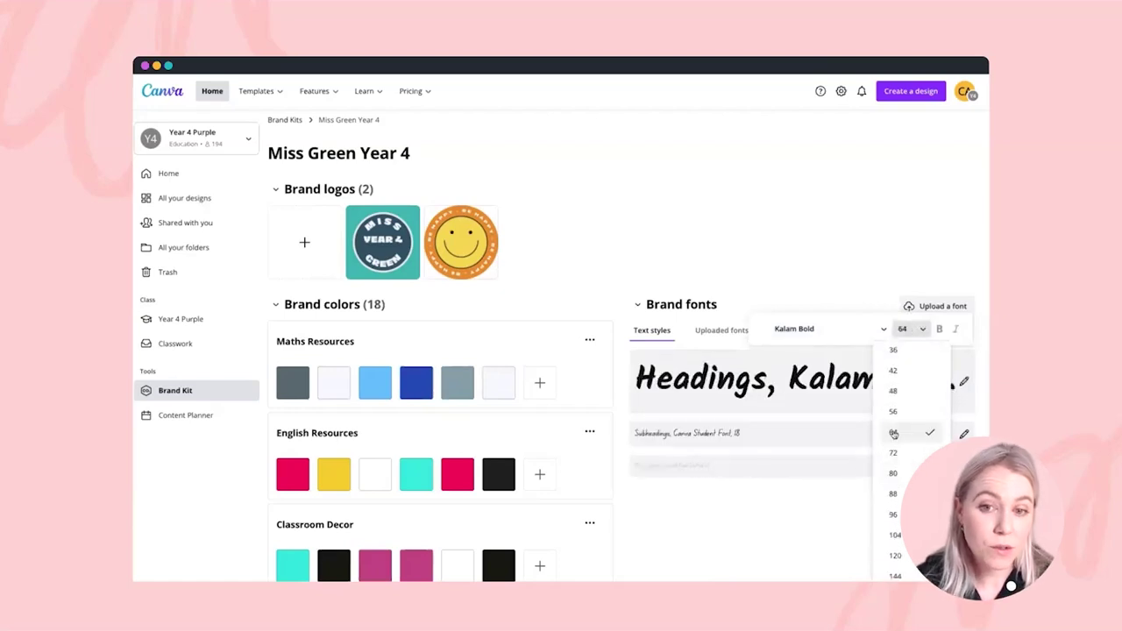
left_click(788, 523)
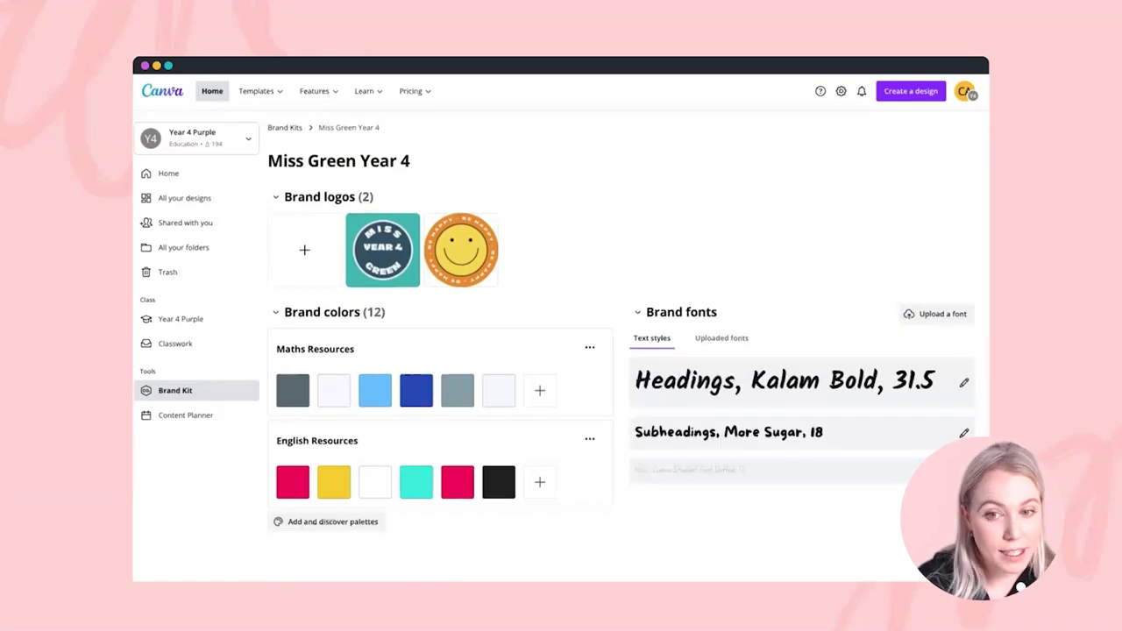
Open the brand logo upload to see the files in Downloads and cancel it
left_click(304, 254)
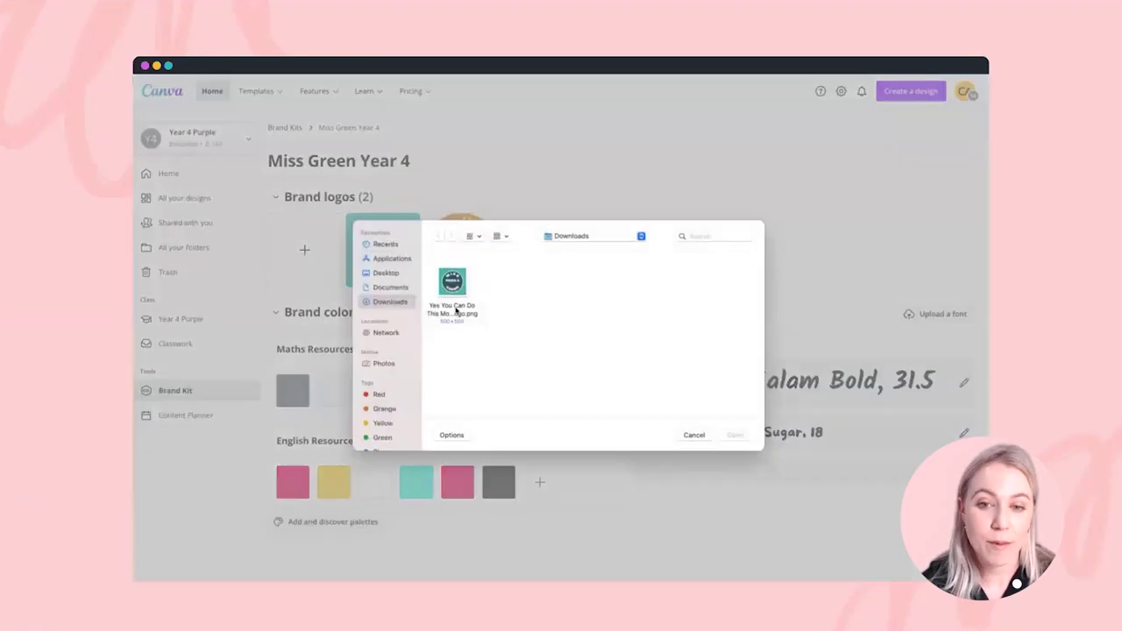
left_click(694, 435)
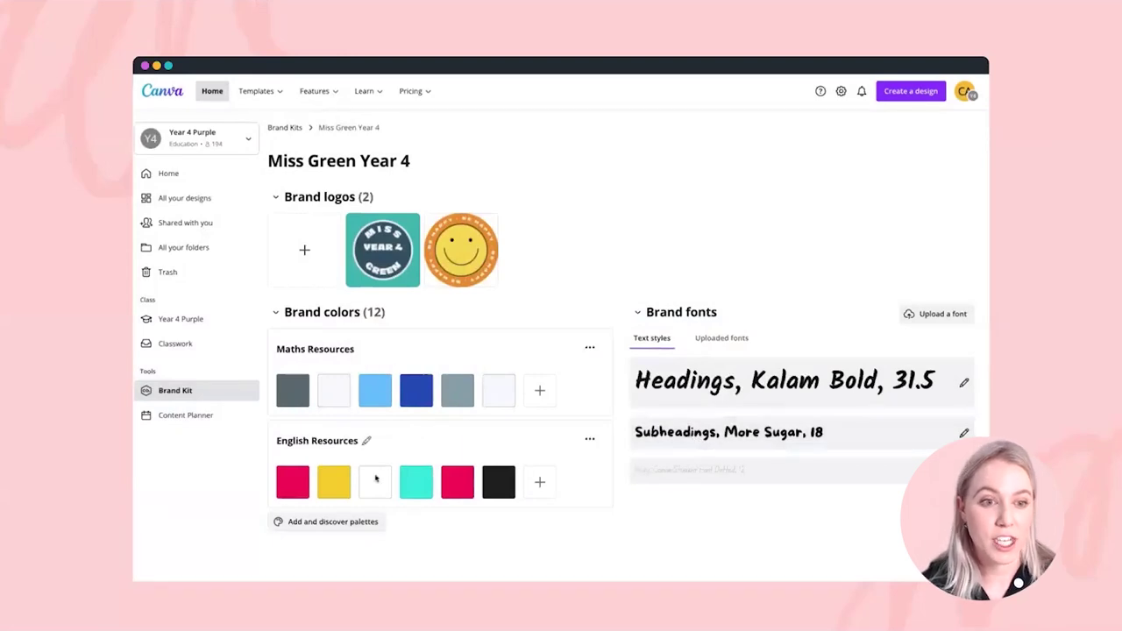
Add the ready-made Athleisure Style palette to the brand kit and name it Classroom Decor
left_click(356, 521)
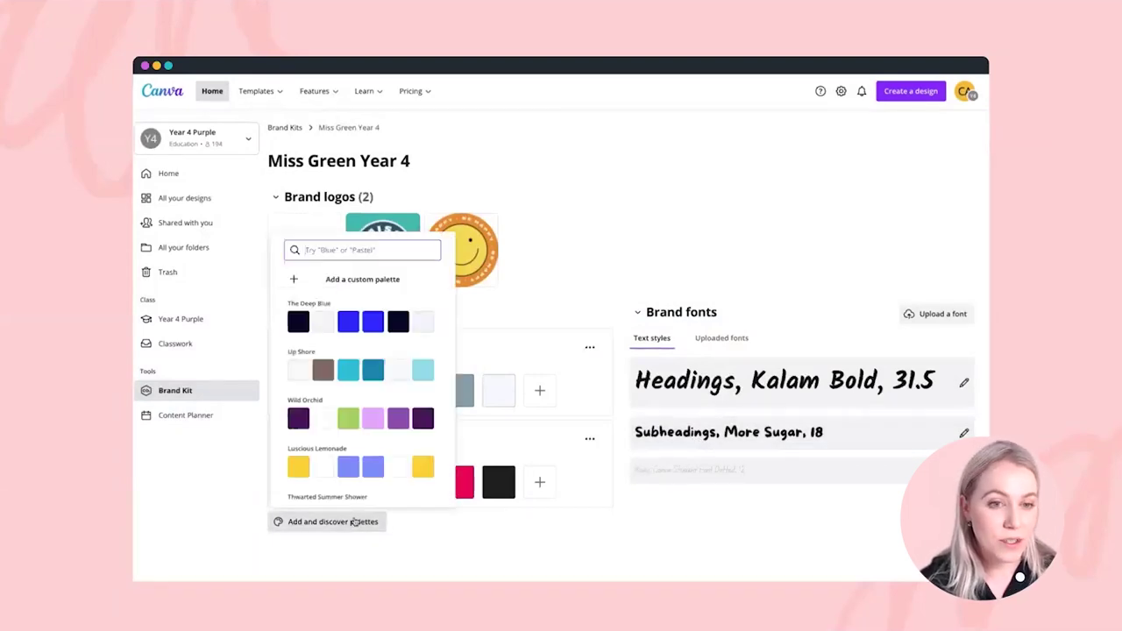
scroll(350, 449, "down", 4)
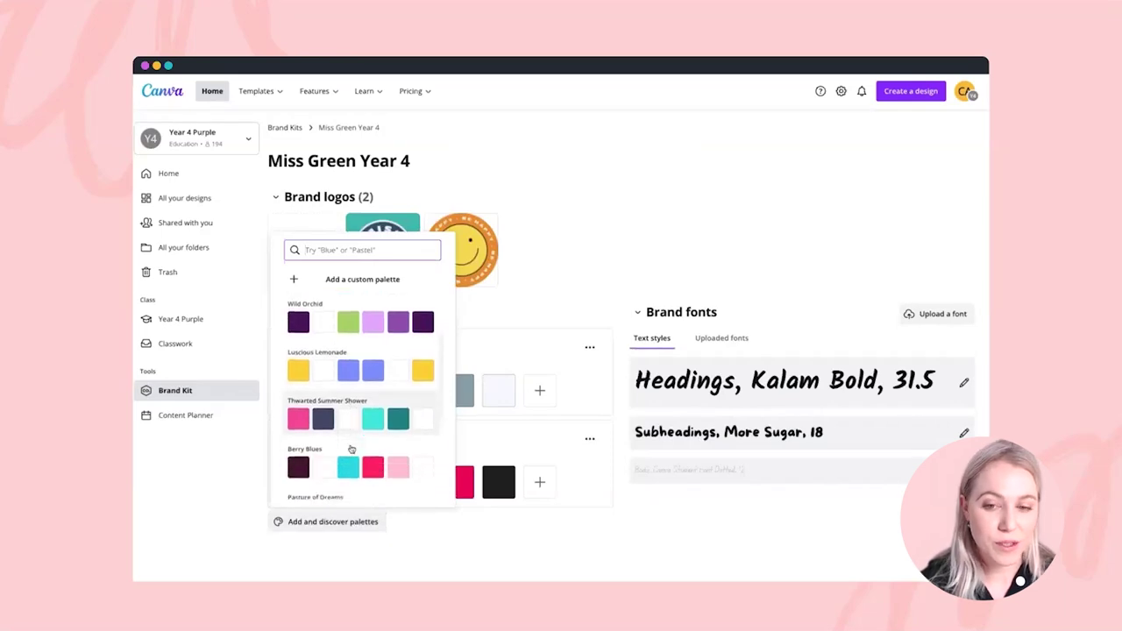
scroll(350, 450, "down", 6)
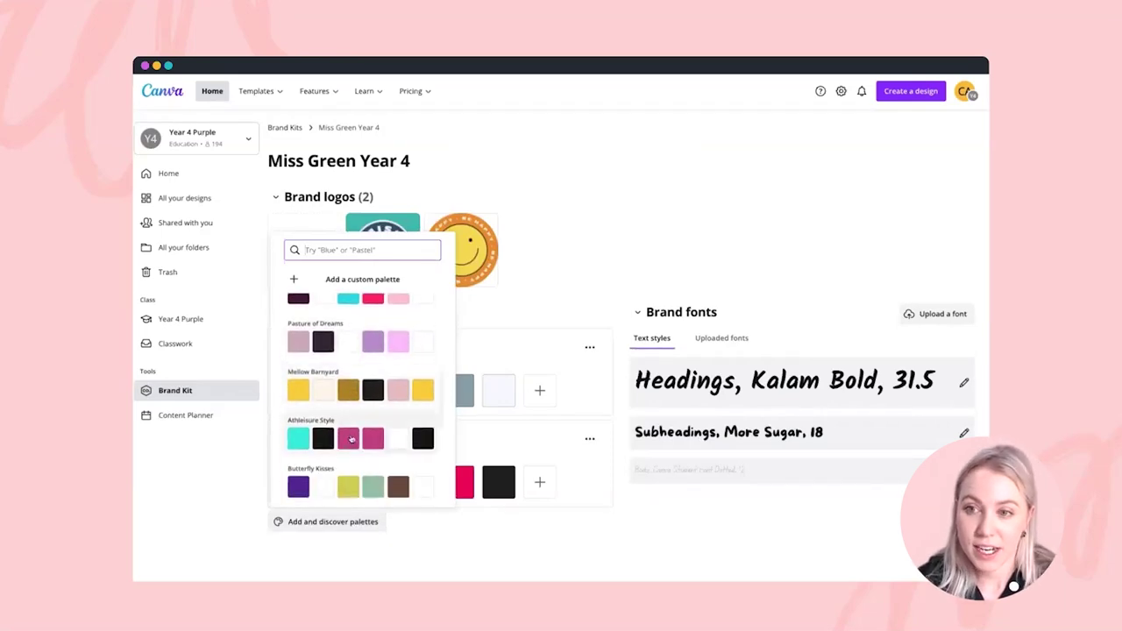
left_click(350, 422)
scroll(322, 530, "down", 1)
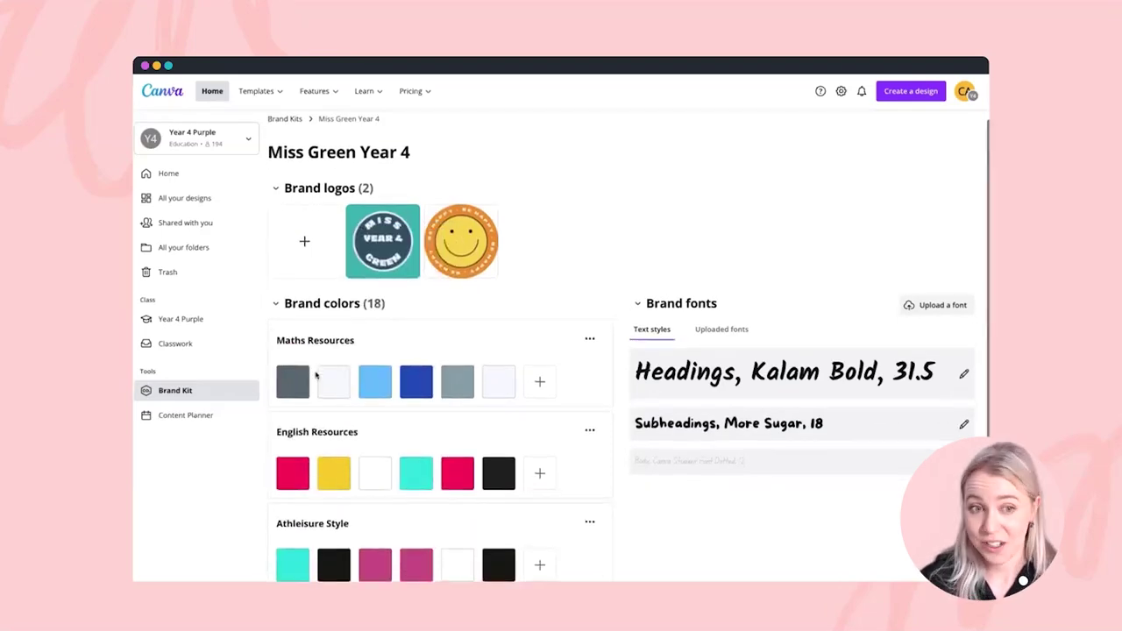
left_click(315, 527)
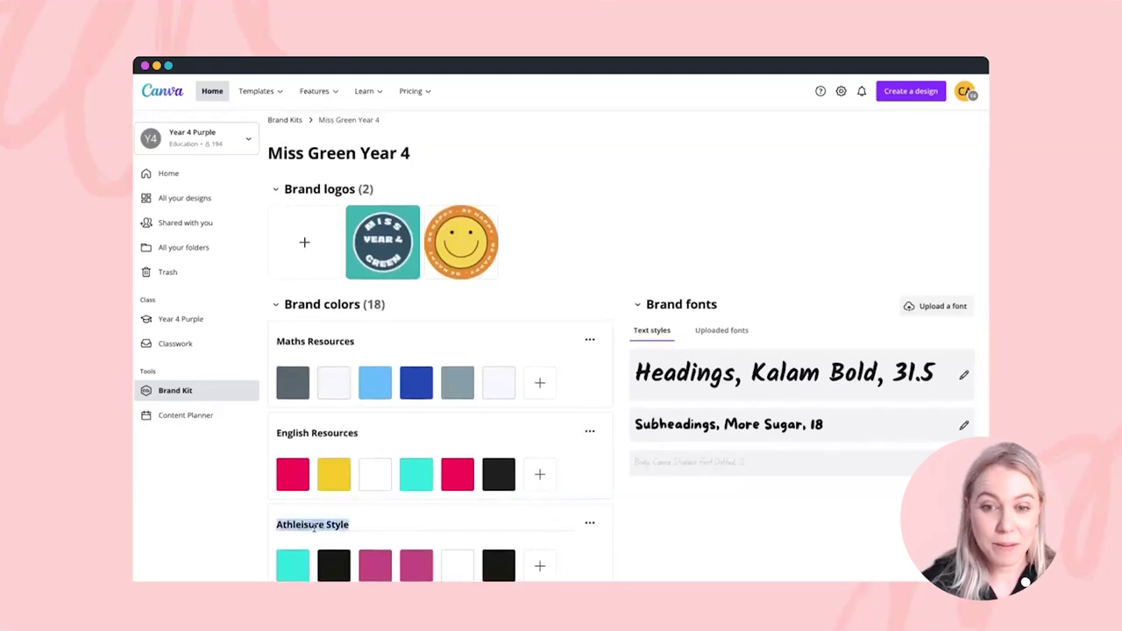
type("Classro")
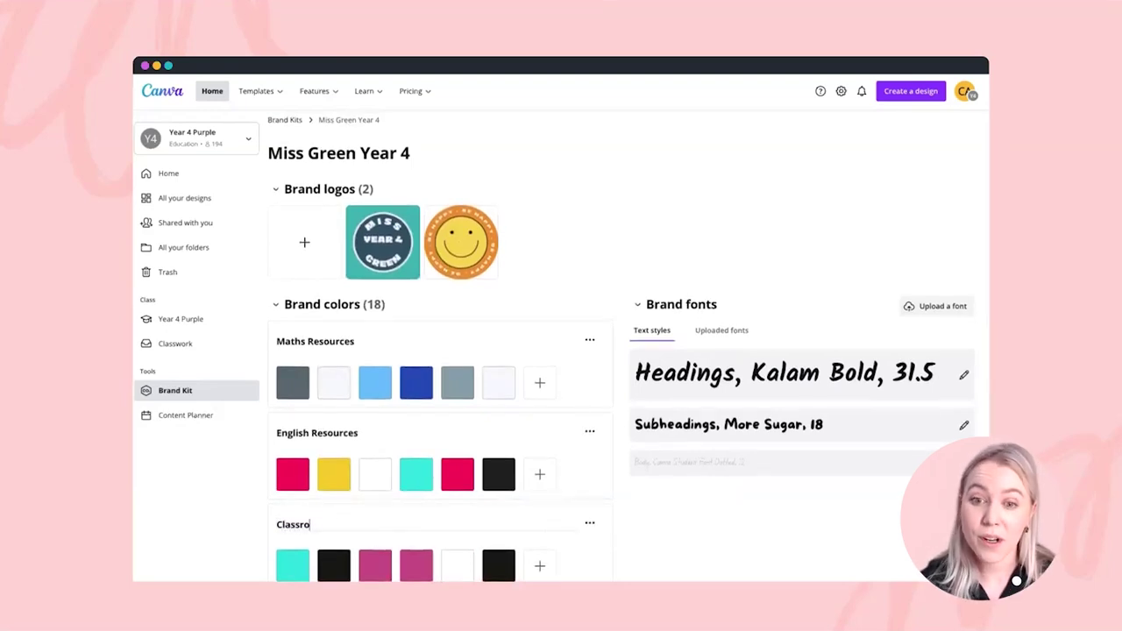
type("om Decor")
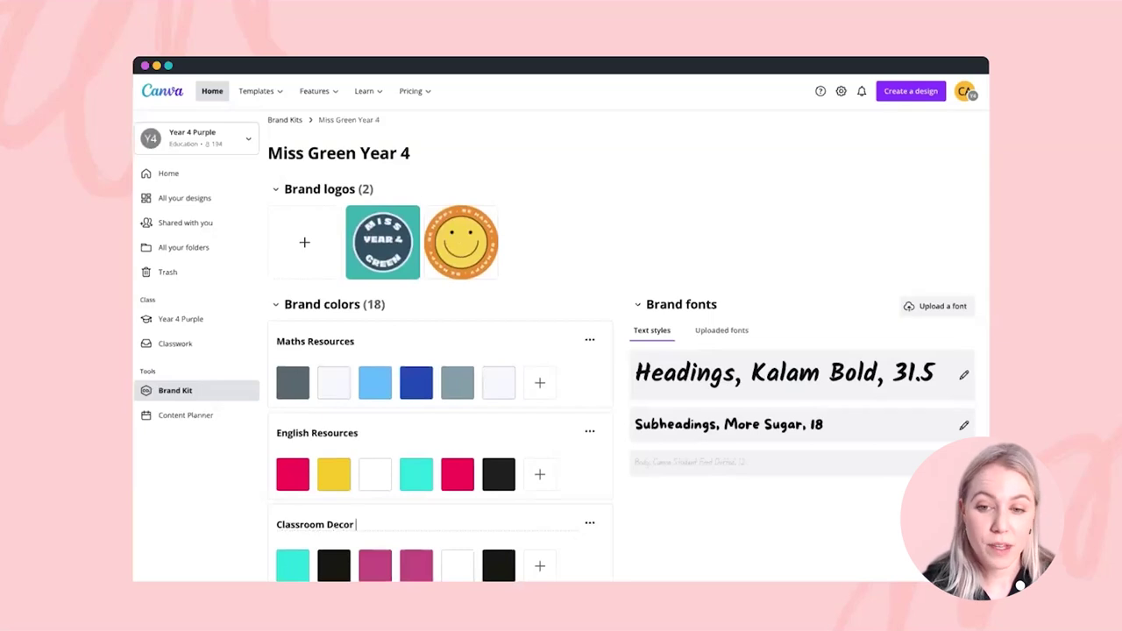
Search the font list for "canva" for the Subheadings text style
left_click(760, 428)
type("canva")
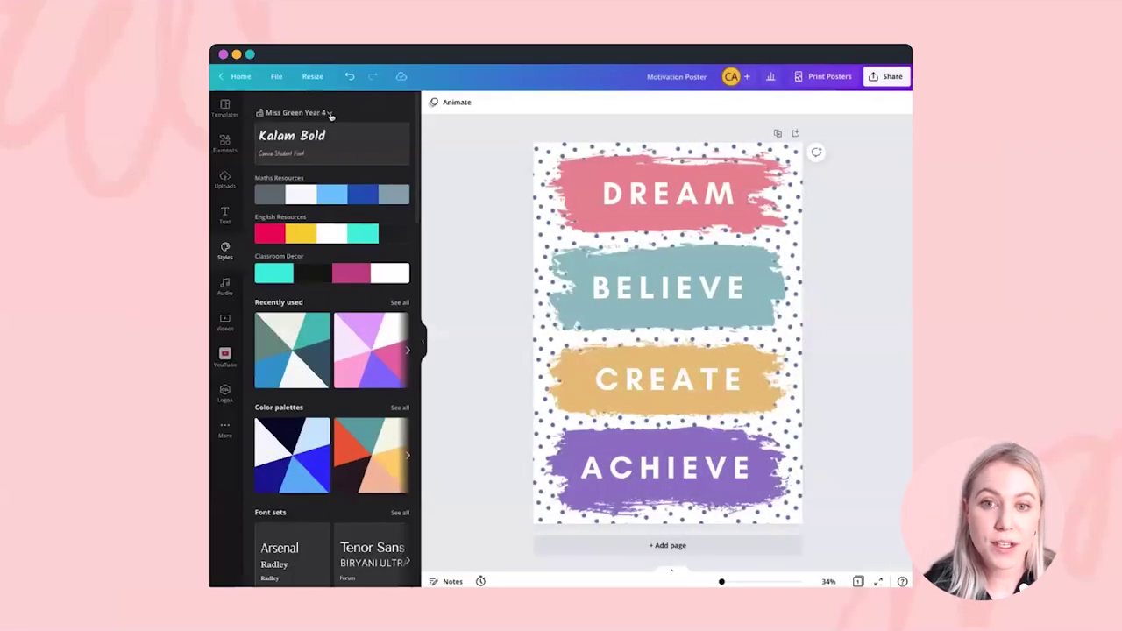
View the available brand kits, and apply the current kit's Classroom Decor palette and its font set to the motivation poster
left_click(329, 113)
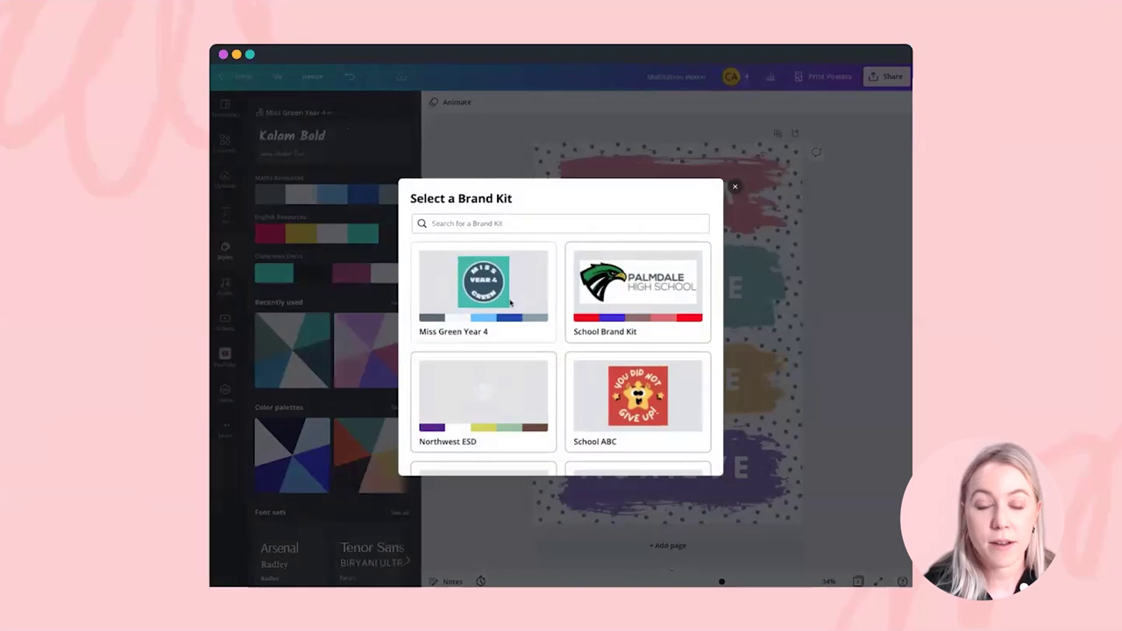
left_click(734, 186)
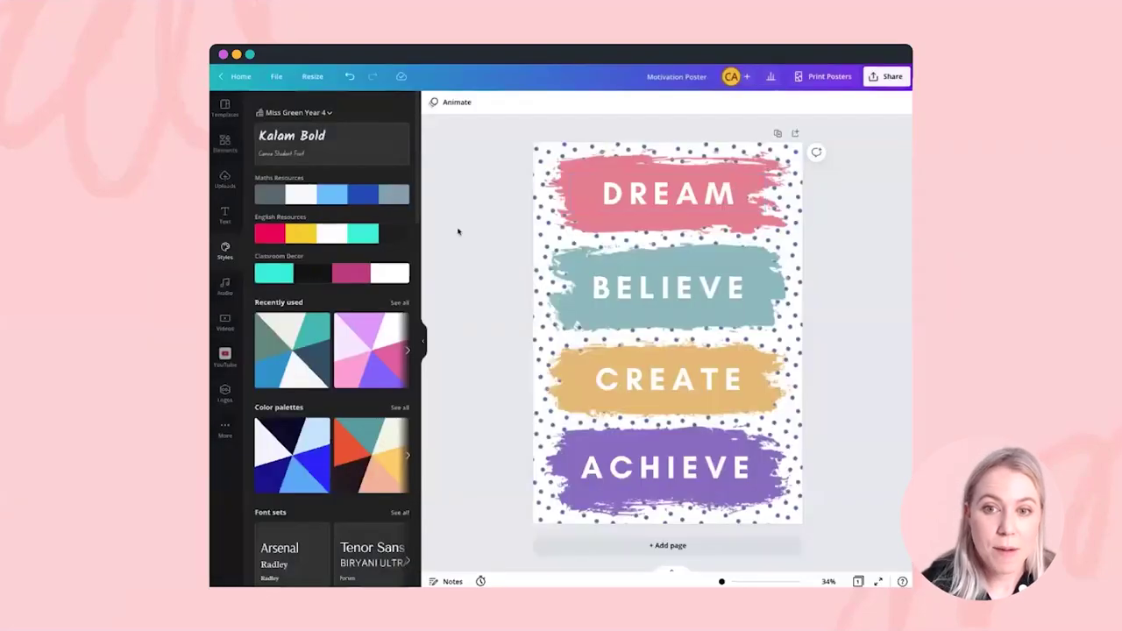
left_click(325, 279)
left_click(318, 143)
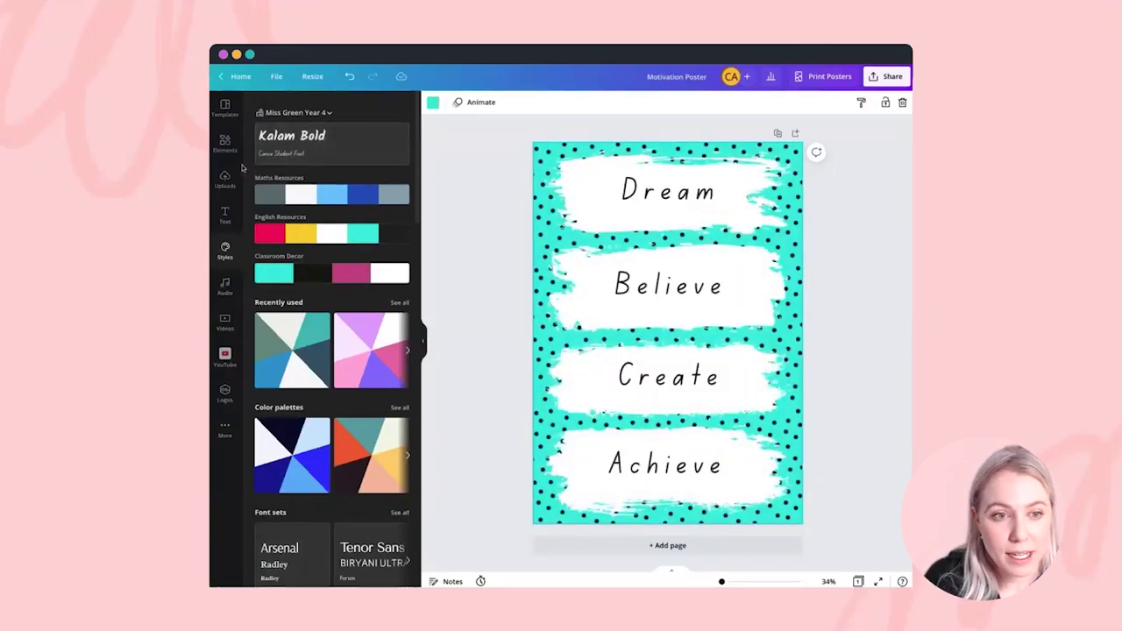
Add the round Year 4 class logo to the poster, shrink it and place it in the poster's lower-left corner
left_click(224, 392)
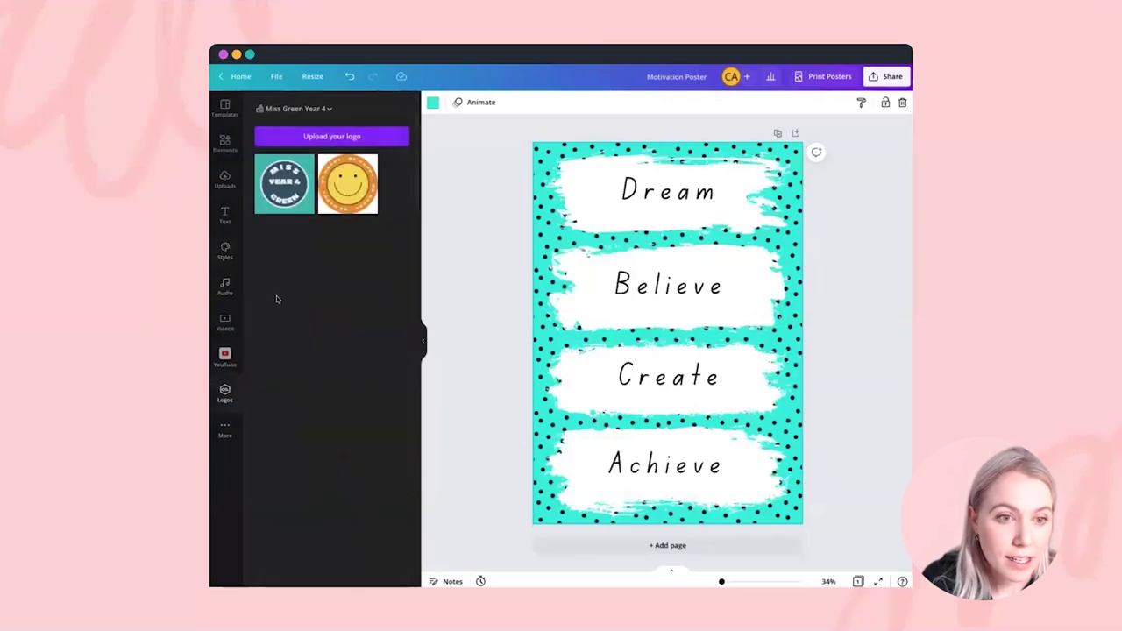
left_click(284, 197)
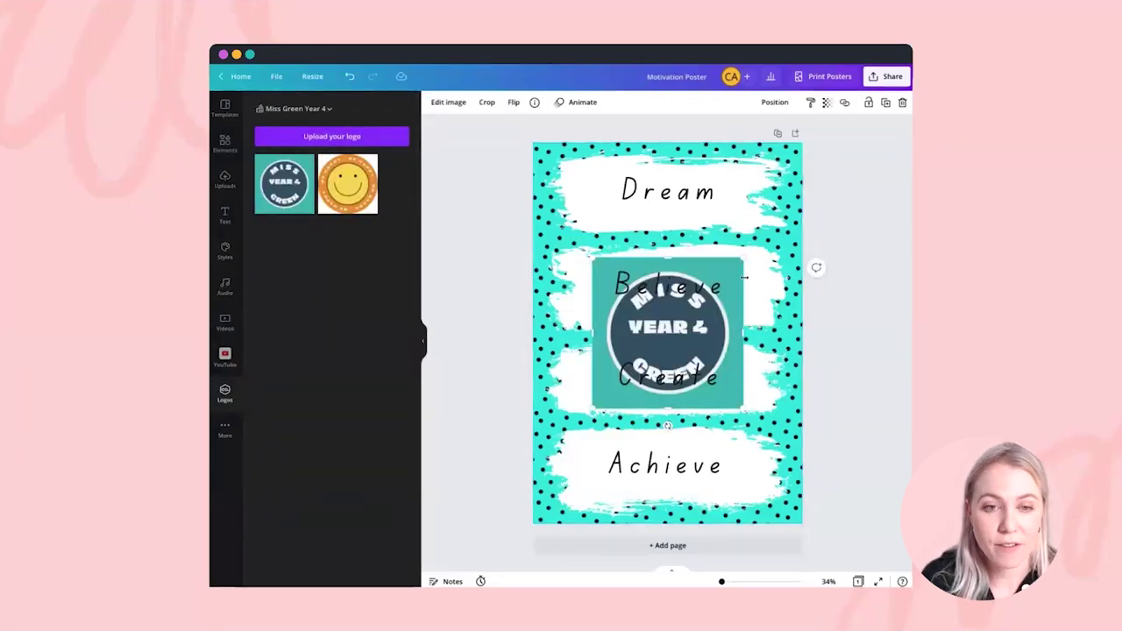
left_click_drag(743, 258, 548, 507)
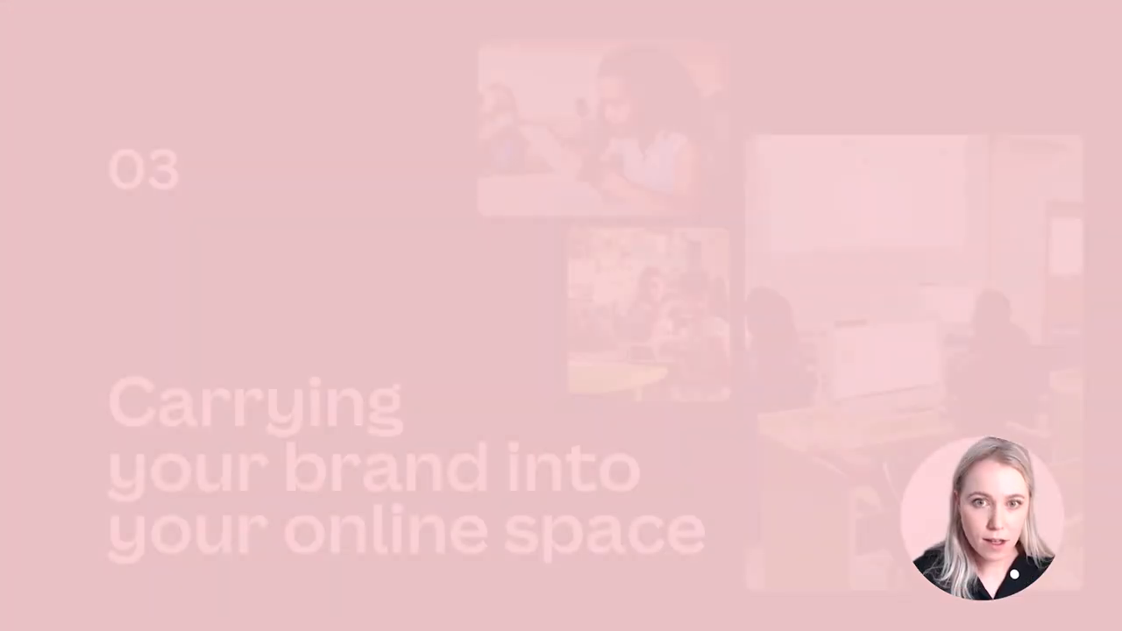